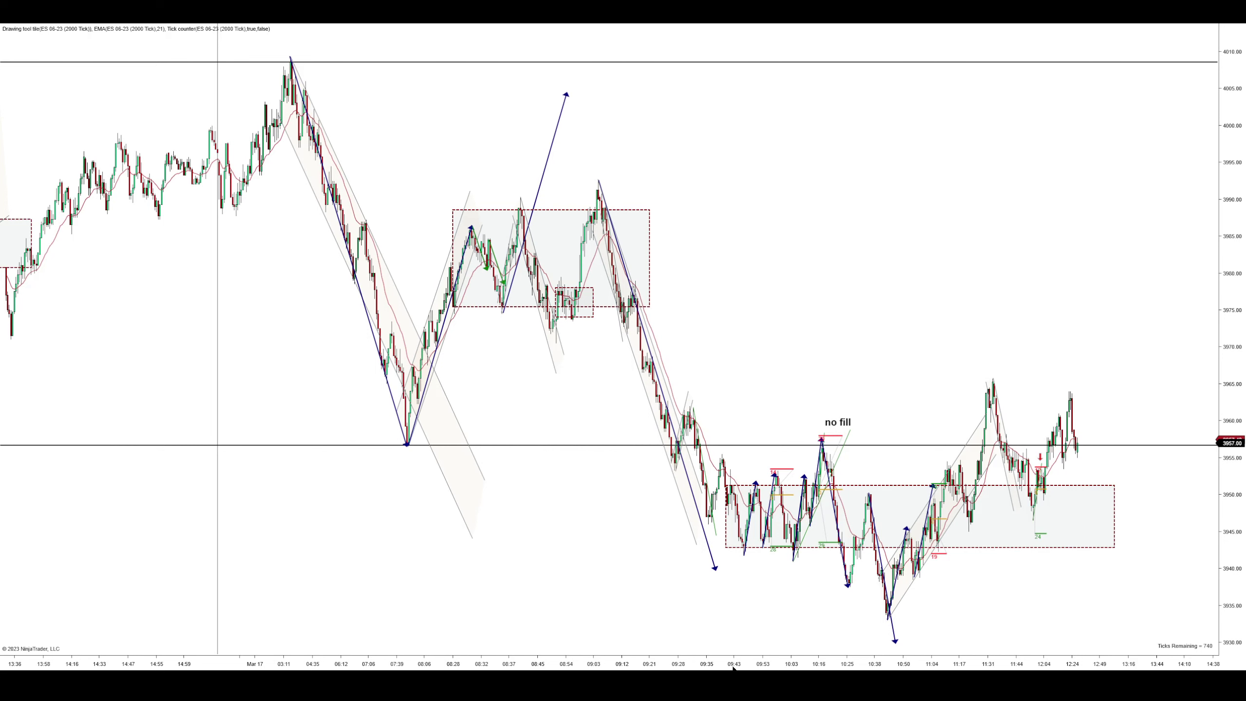
# Step: Widen the bars and scroll back to about 09:16 to show the early decline and boxed range
pyautogui.scroll(2, 81, 114)
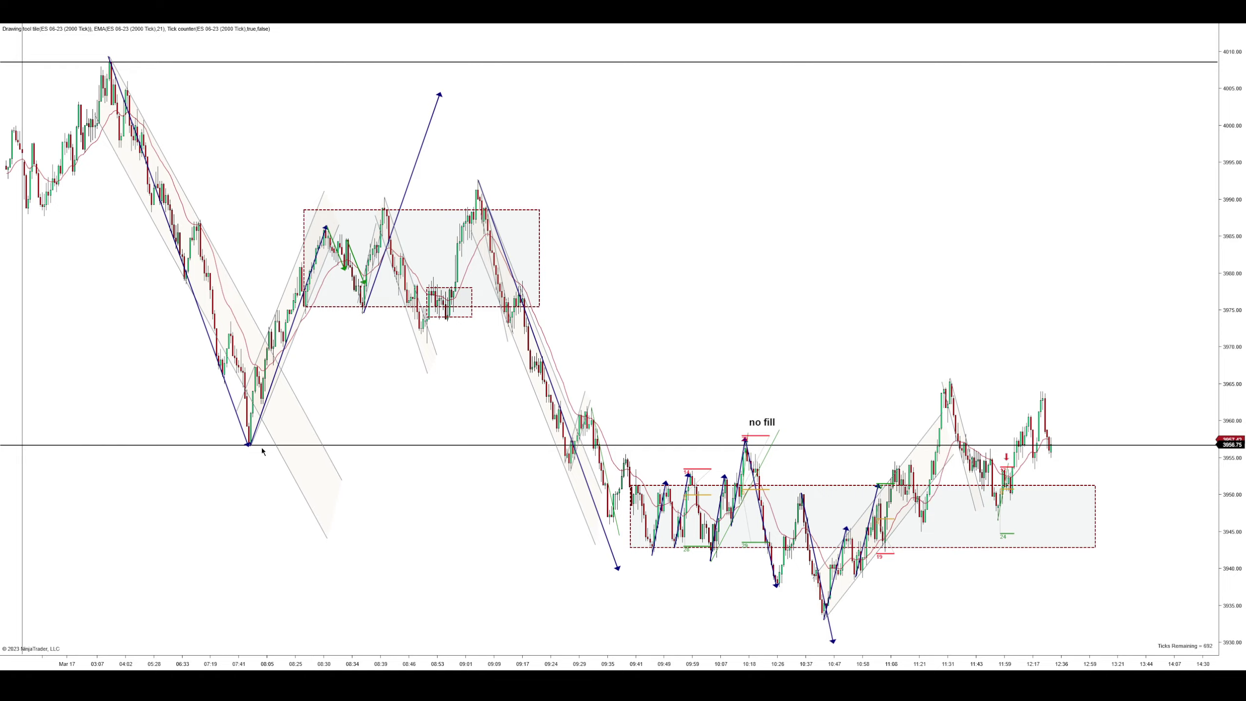
pyautogui.scroll(5, 551, 648)
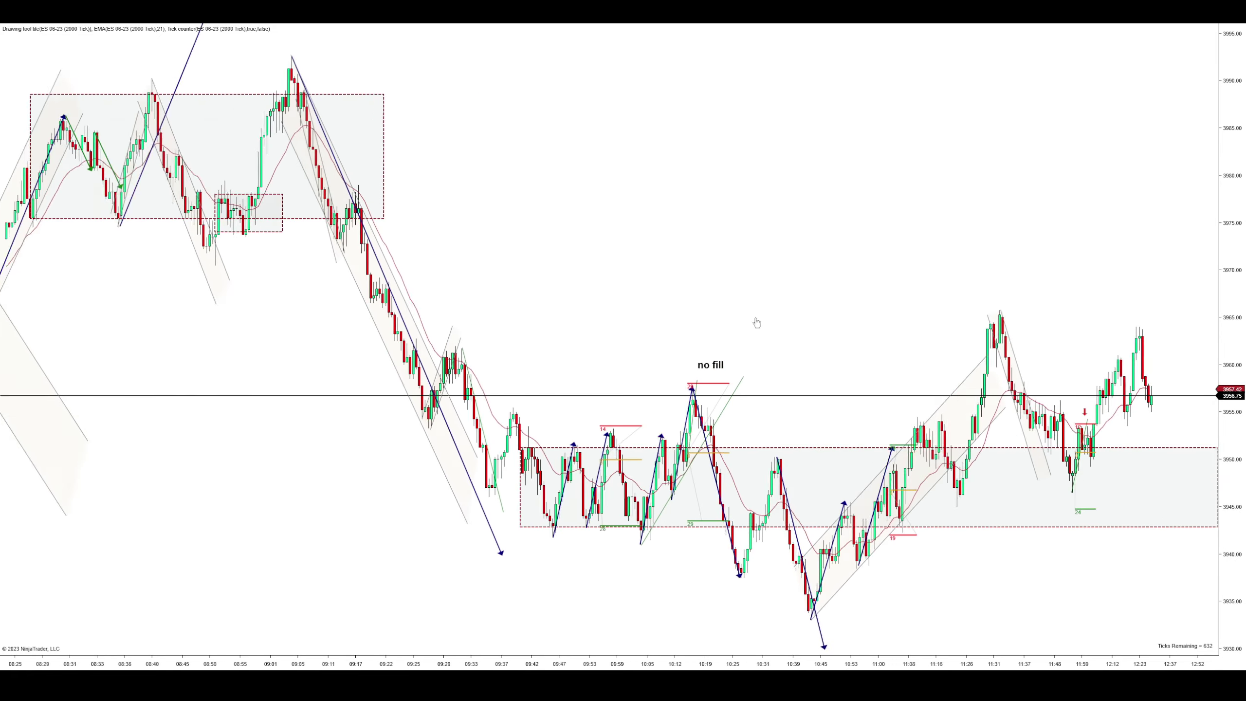
pyautogui.scroll(5, 523, 504)
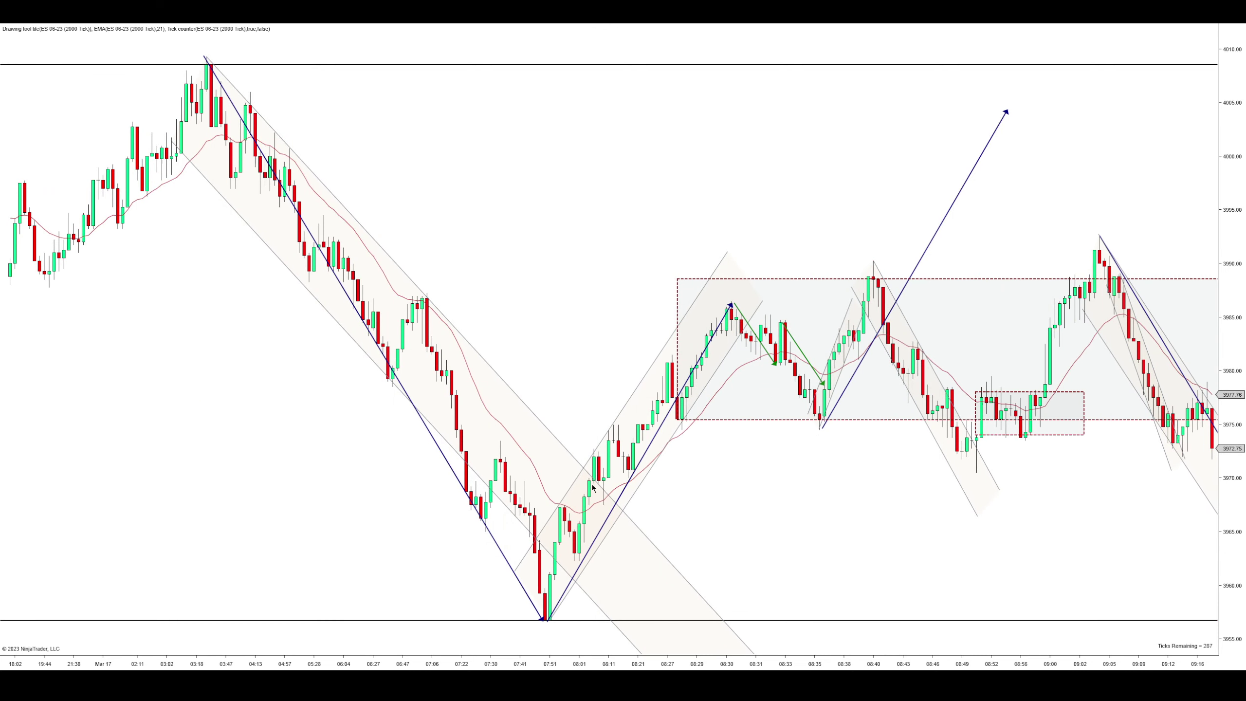
# Step: Follow the replayed bars to about 09:37 as price breaks below support toward 3945
pyautogui.scroll(-2, 737, 507)
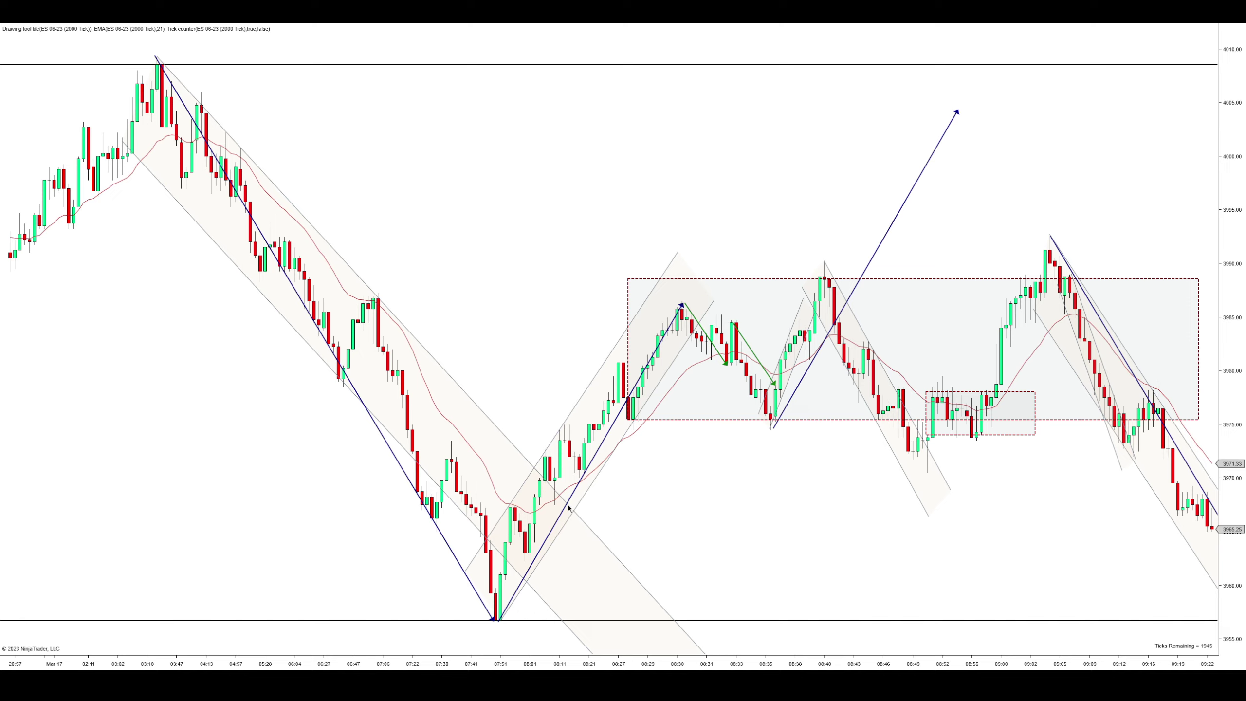
pyautogui.hscroll(-3, 720, 545)
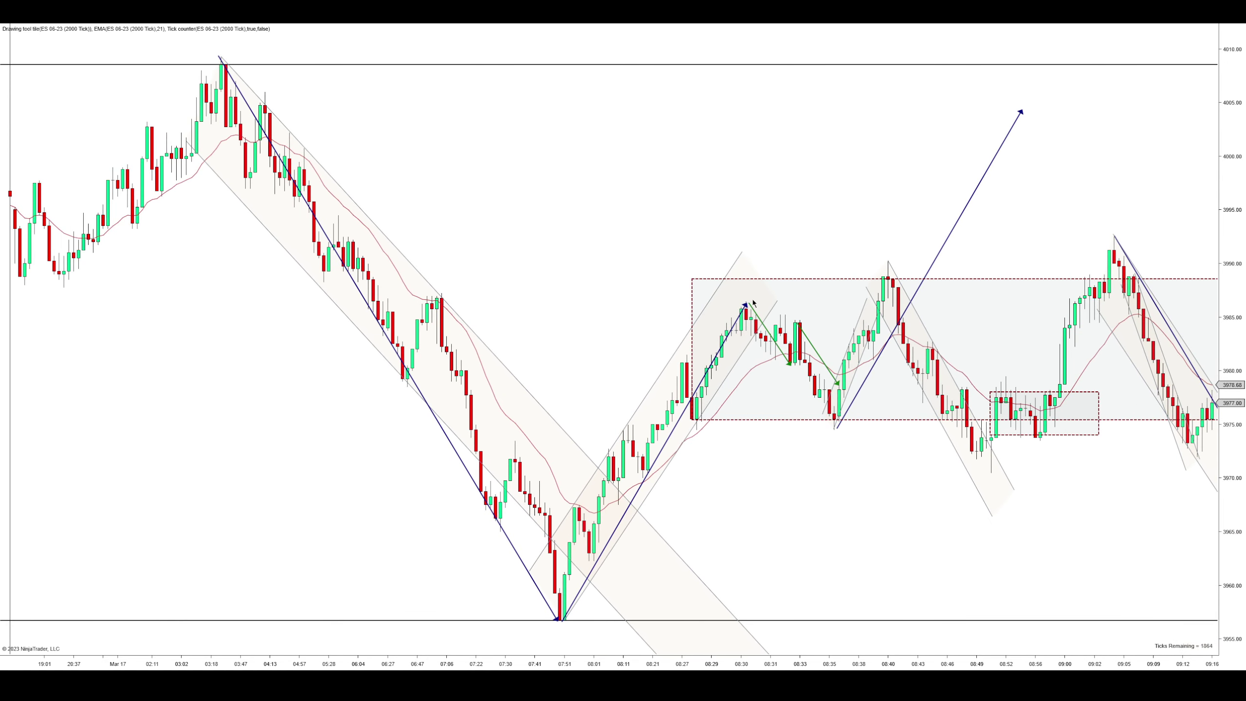
pyautogui.hscroll(4, 634, 479)
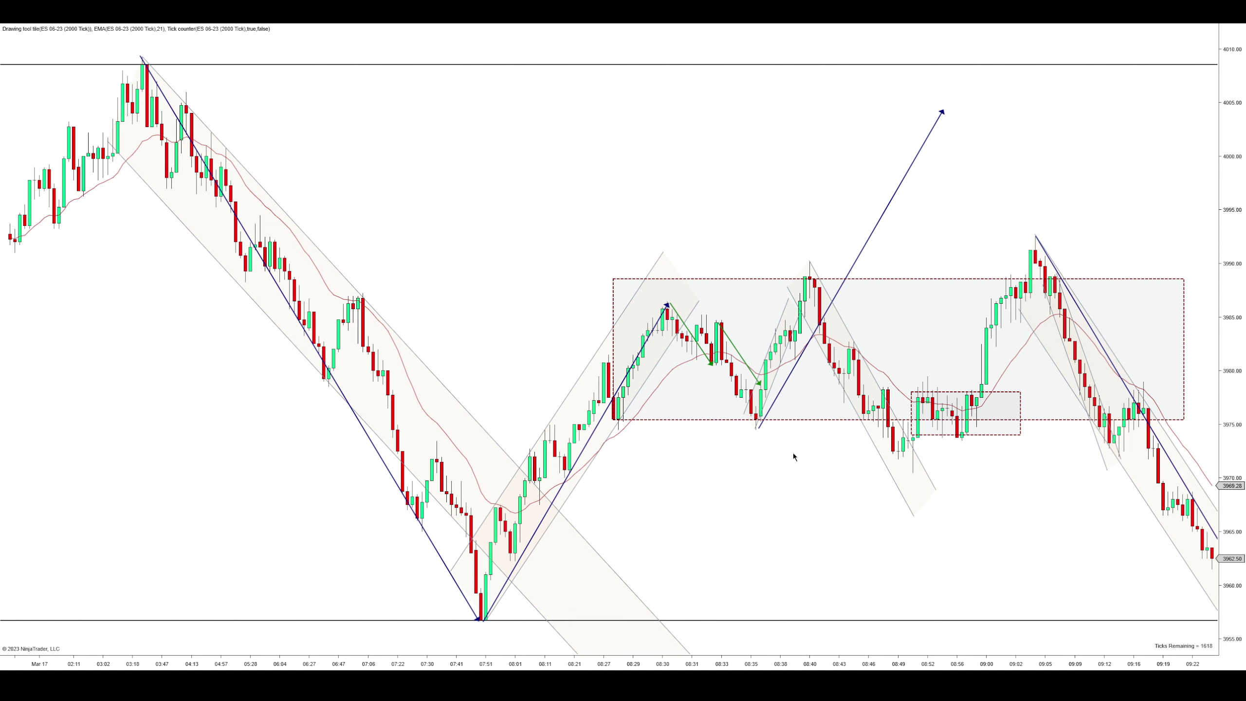
pyautogui.scroll(-3, 754, 360)
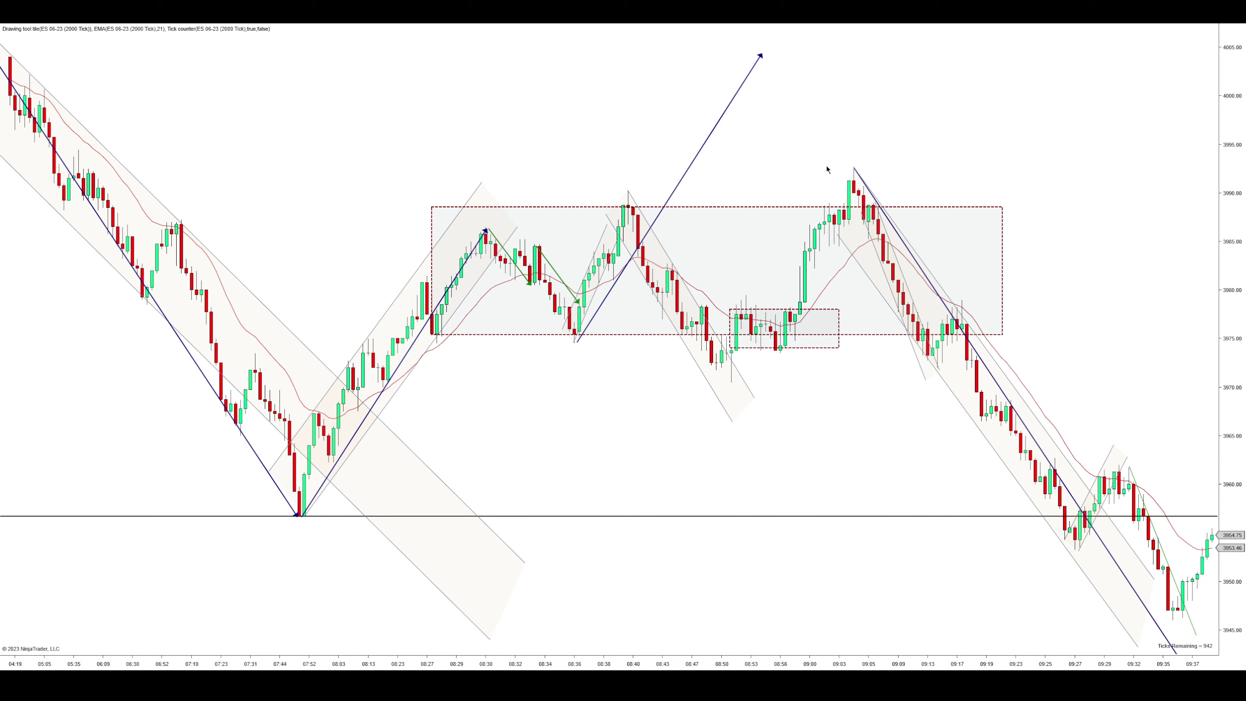
# Step: Follow the replay to about 09:53, where price consolidates around 3944–3951
pyautogui.scroll(2, 844, 667)
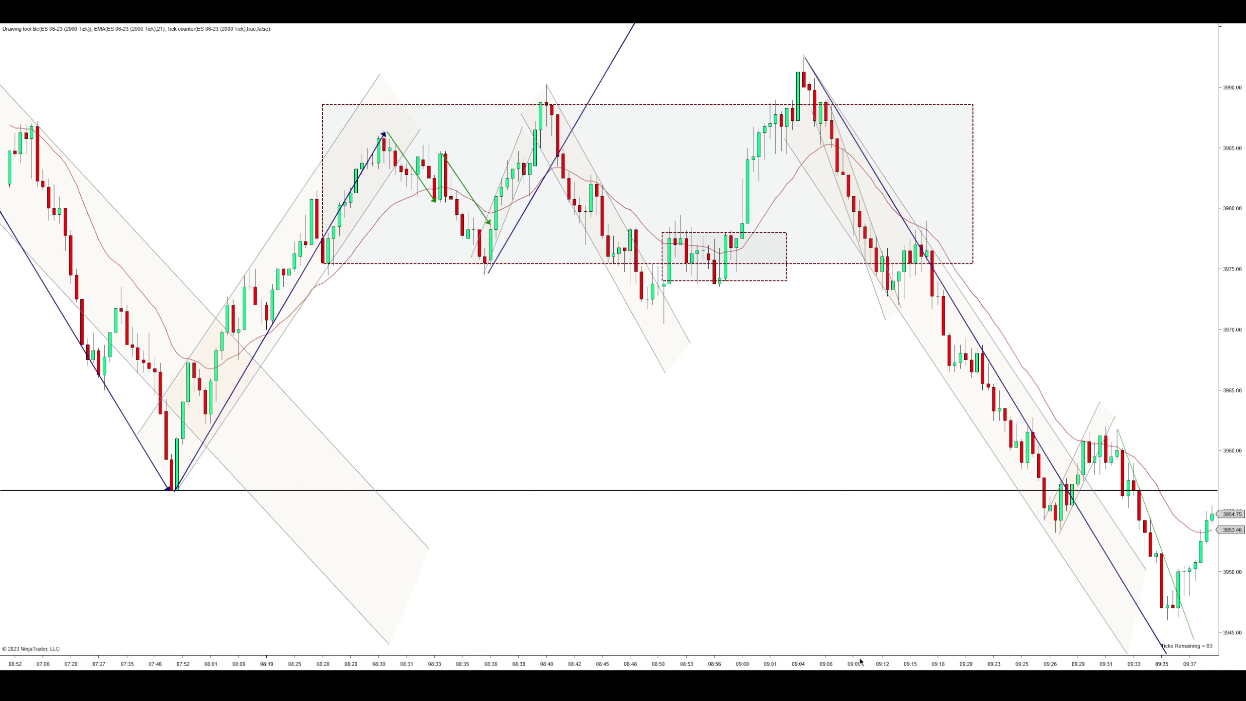
pyautogui.scroll(-2, 942, 571)
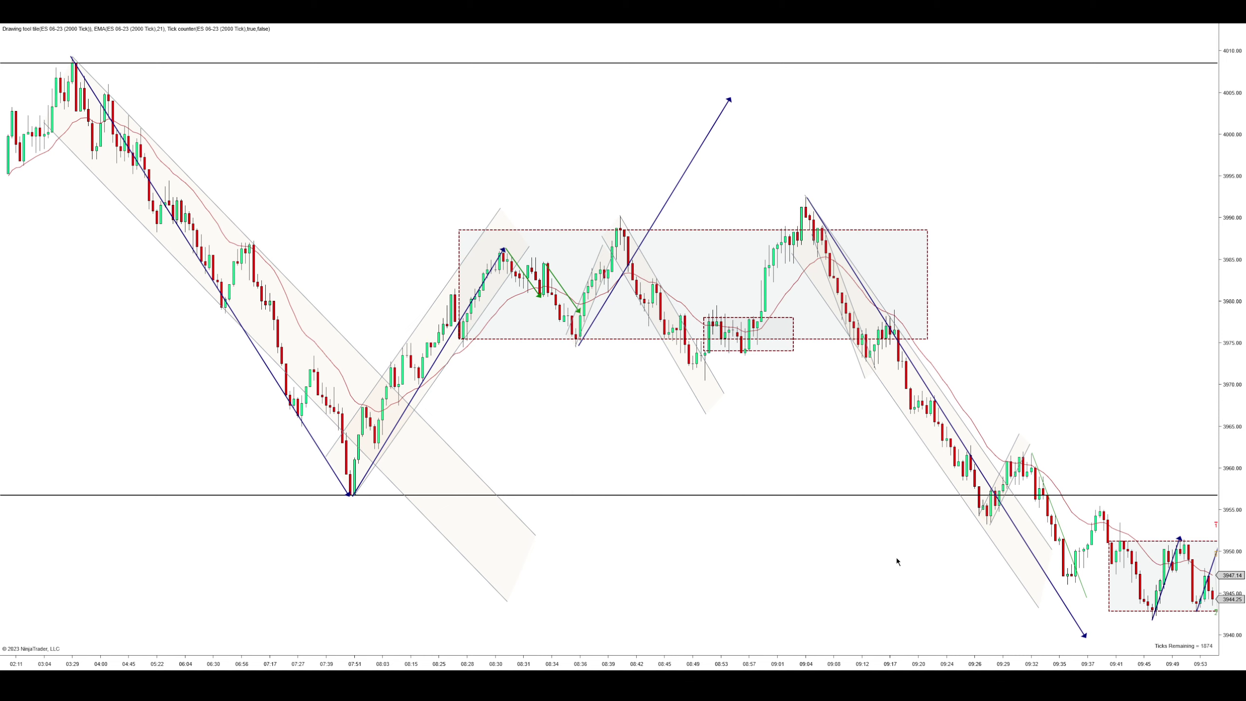
# Step: Pan to the latest bars and follow the replay to about 10:38 as price drops toward 3939
pyautogui.scroll(3, 1051, 570)
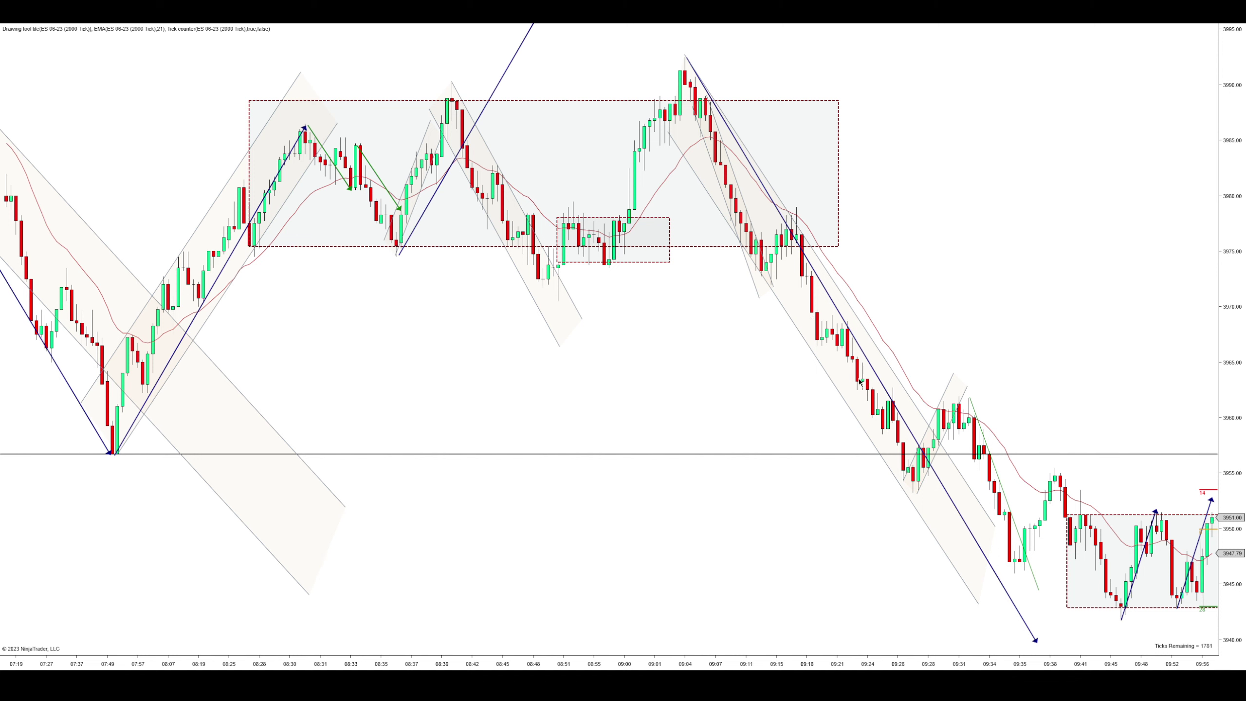
pyautogui.moveTo(932, 297); pyautogui.dragTo(816, 436)
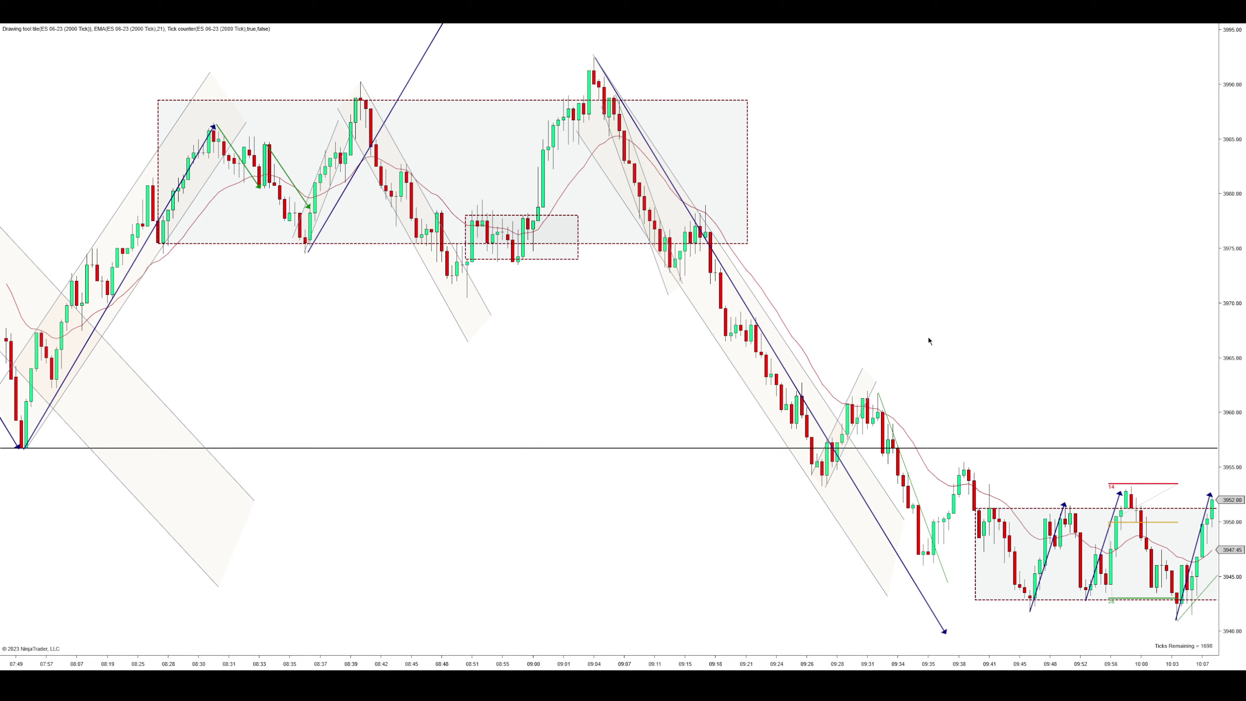
pyautogui.scroll(2, 989, 173)
pyautogui.scroll(2, 856, 472)
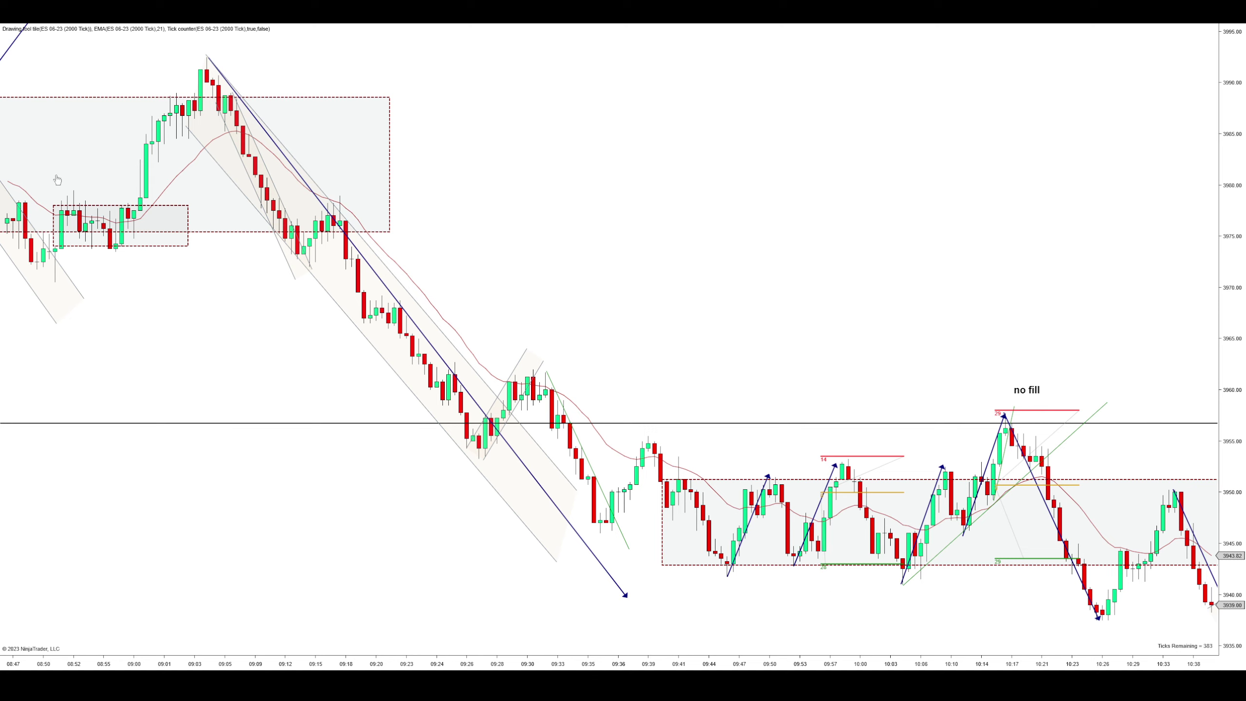
# Step: Draw a small descending parallel channel over the drop from about 3950 after 10:33
pyautogui.moveTo(850, 456); pyautogui.dragTo(874, 546)
pyautogui.click(906, 583)
pyautogui.moveTo(900, 594); pyautogui.dragTo(1107, 404)
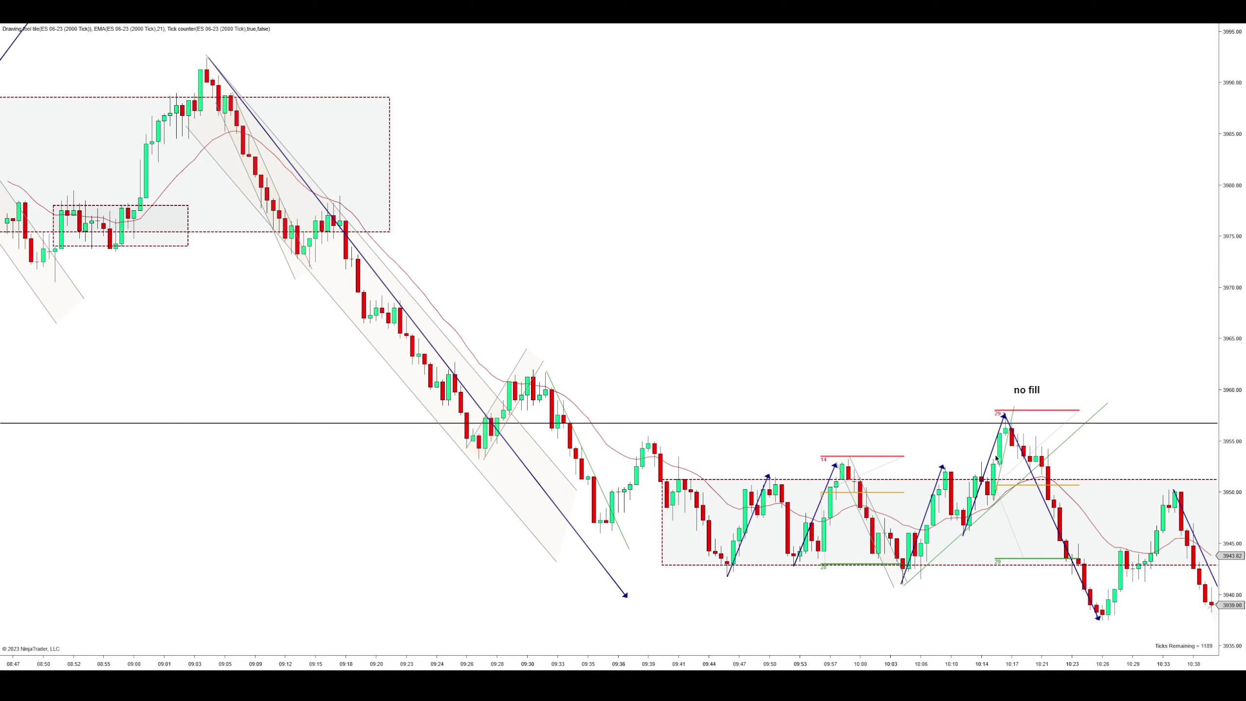
pyautogui.scroll(-3, 961, 557)
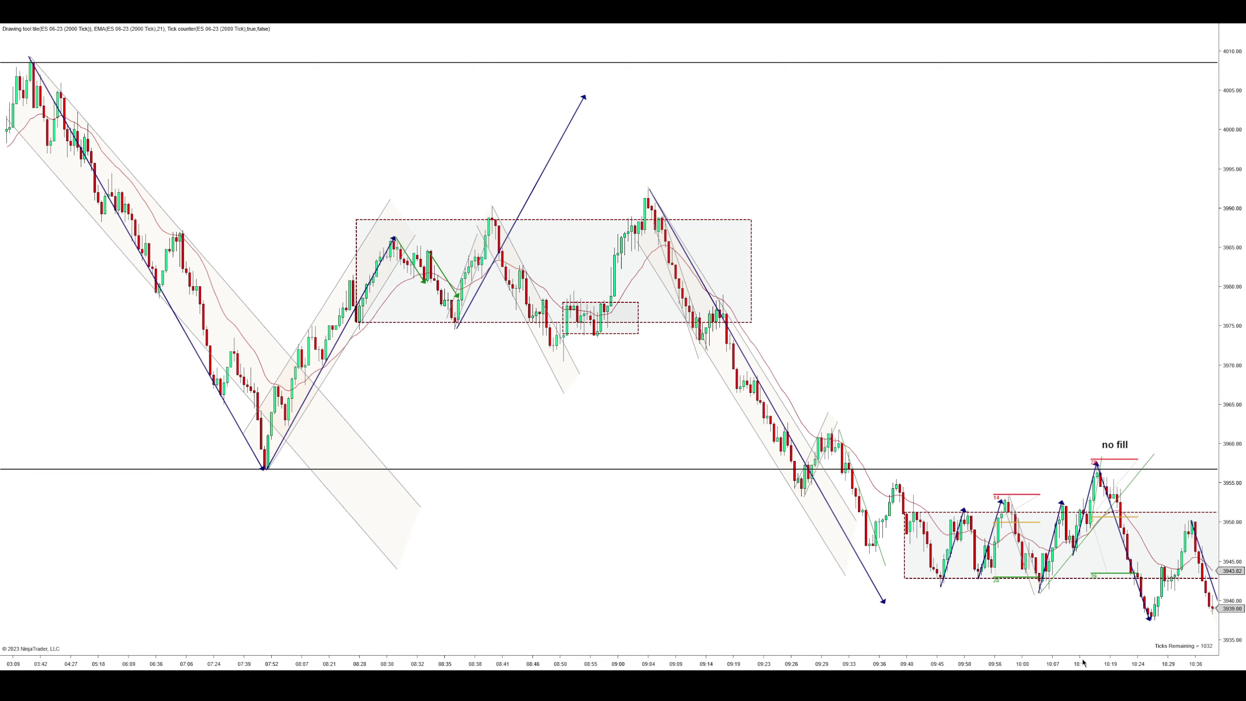
# Step: Zoom back in on the bars climbing off the 10:45 low
pyautogui.scroll(3, 887, 510)
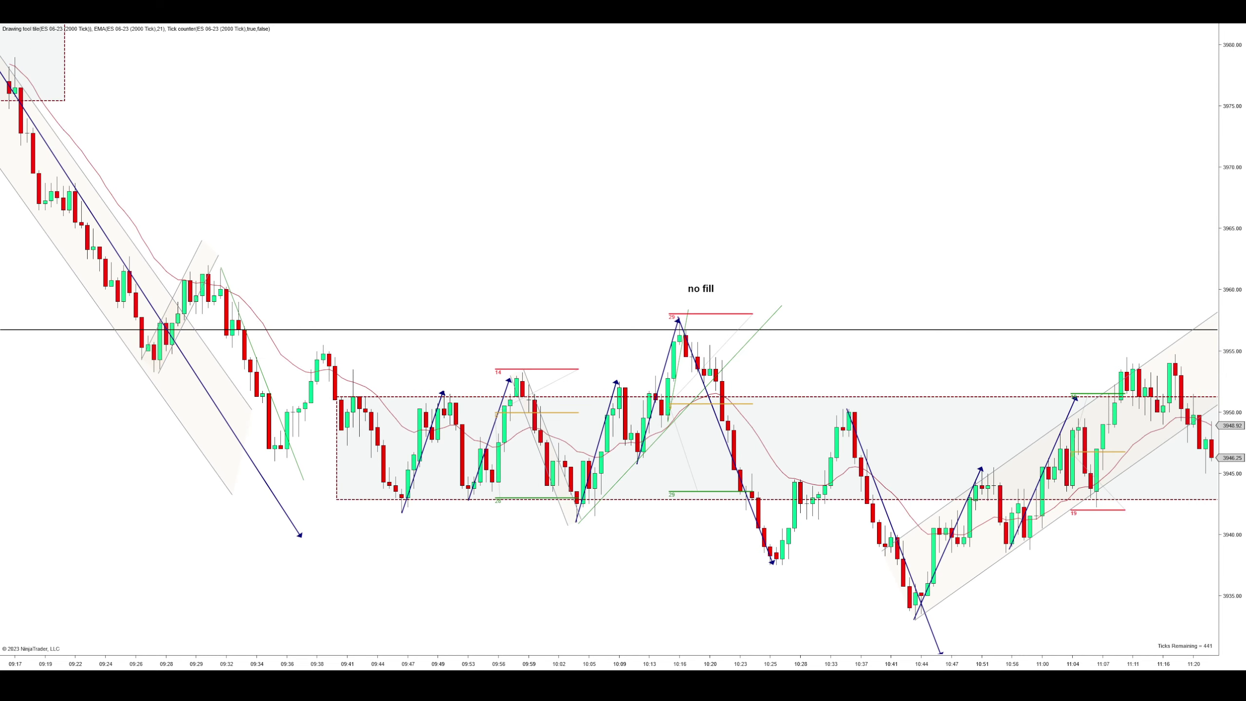
# Step: Enlarge the shaded range box up and left, then select the green trend line near 11:56
pyautogui.scroll(-3, 898, 470)
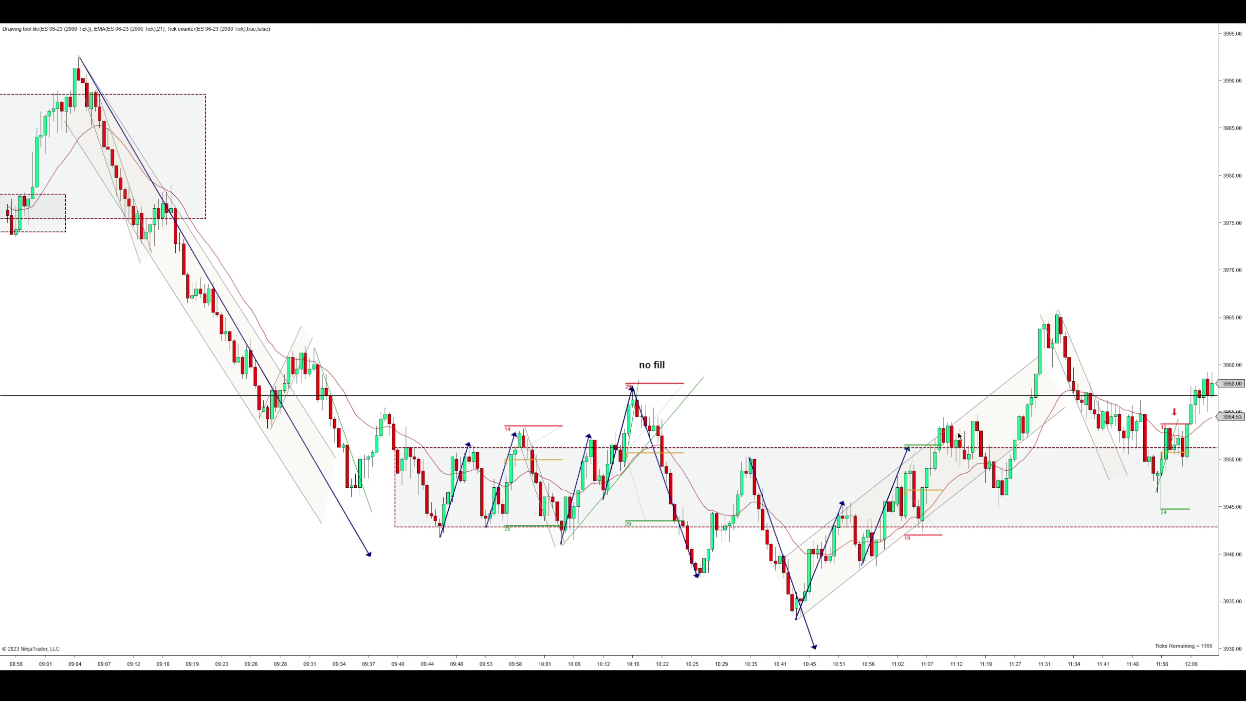
pyautogui.moveTo(395, 448); pyautogui.dragTo(387, 435)
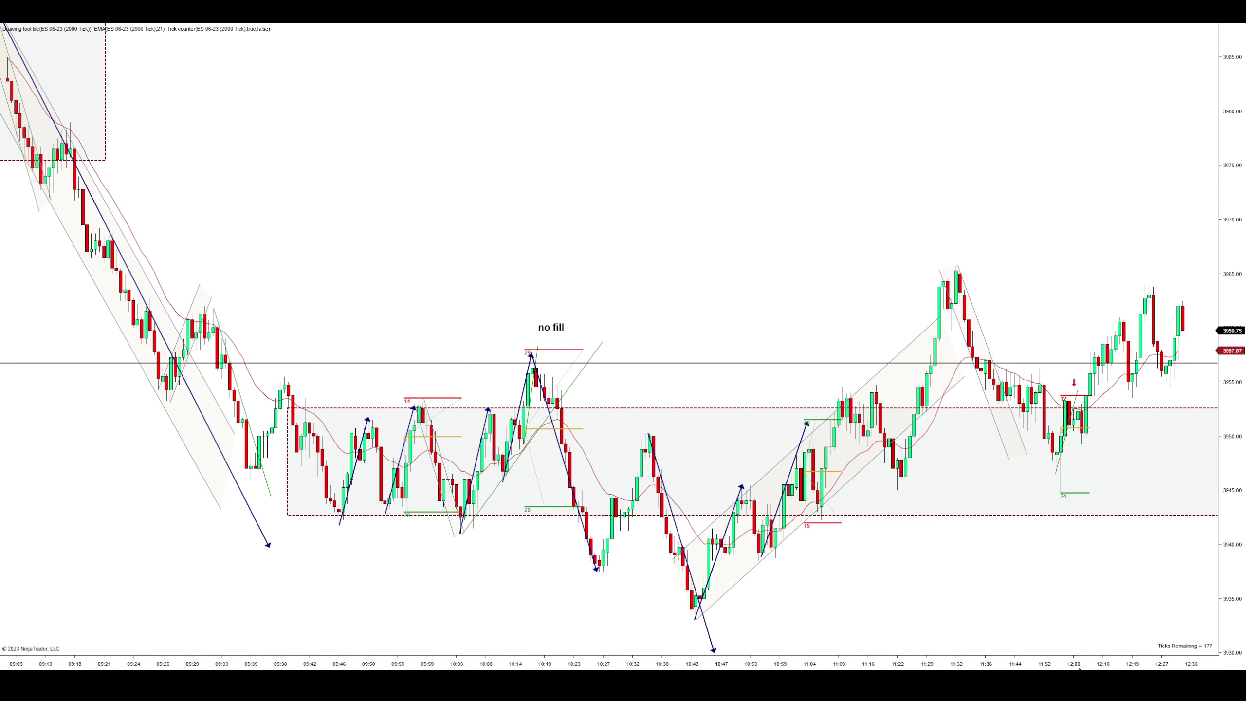
pyautogui.scroll(3, 1098, 439)
pyautogui.click(913, 340)
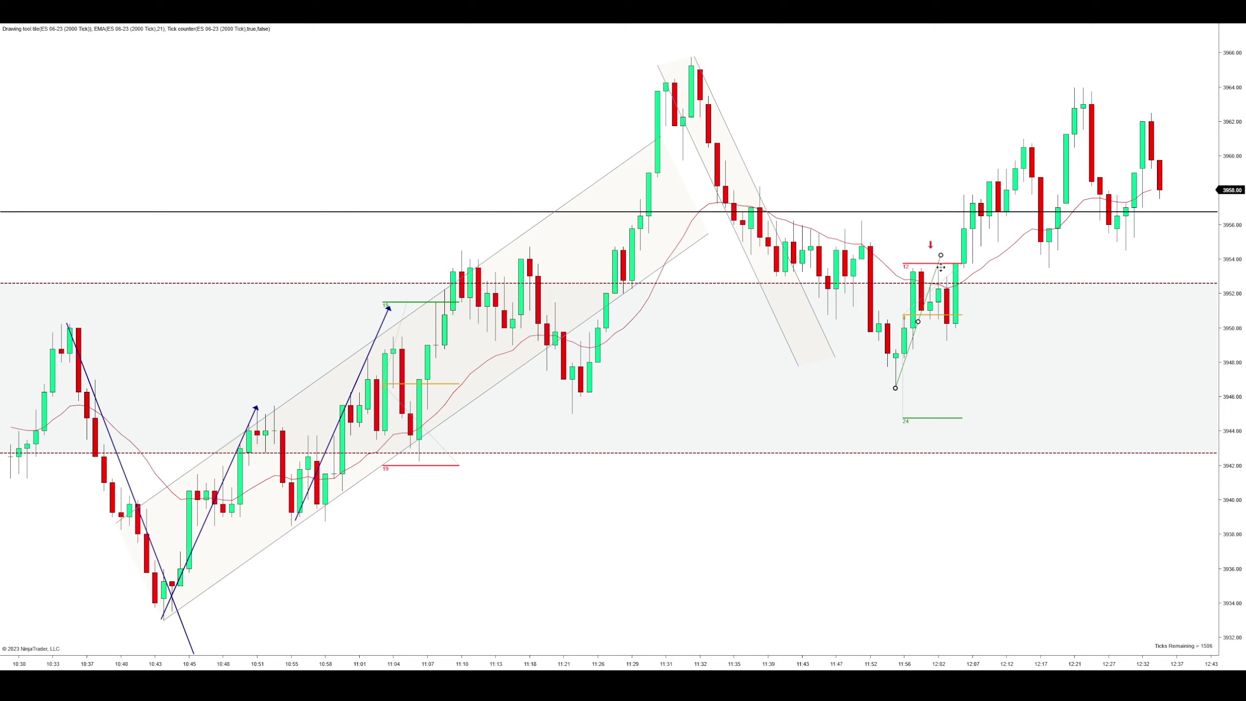
# Step: Lift the top anchor of the green trend line from the 11:56 low slightly higher
pyautogui.moveTo(941, 255); pyautogui.dragTo(936, 237)
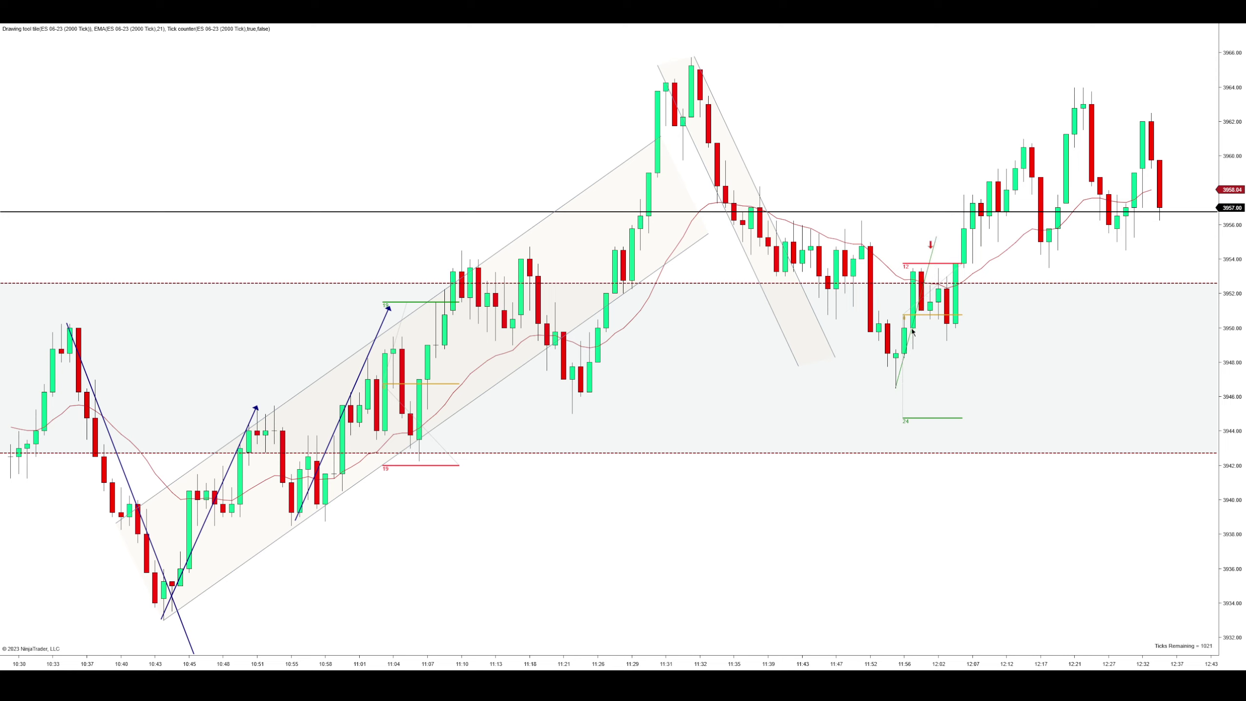
pyautogui.click(930, 245)
pyautogui.moveTo(937, 238); pyautogui.dragTo(945, 239)
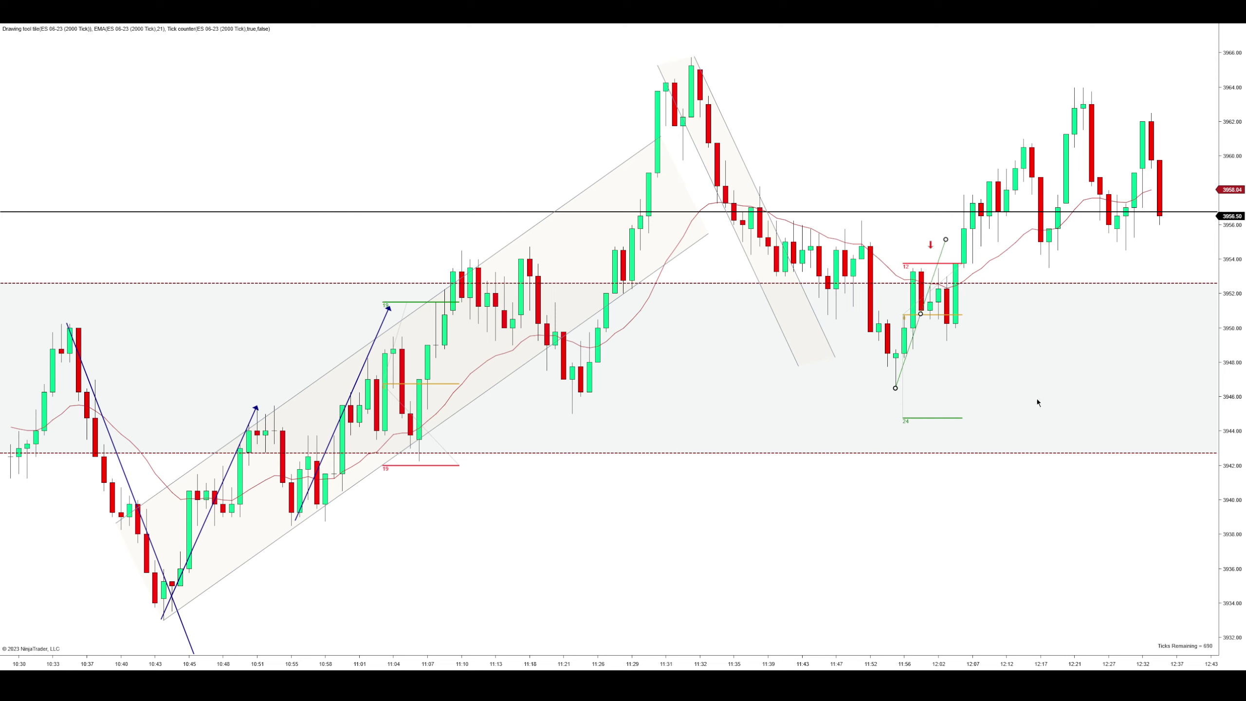
pyautogui.scroll(-3, 1029, 411)
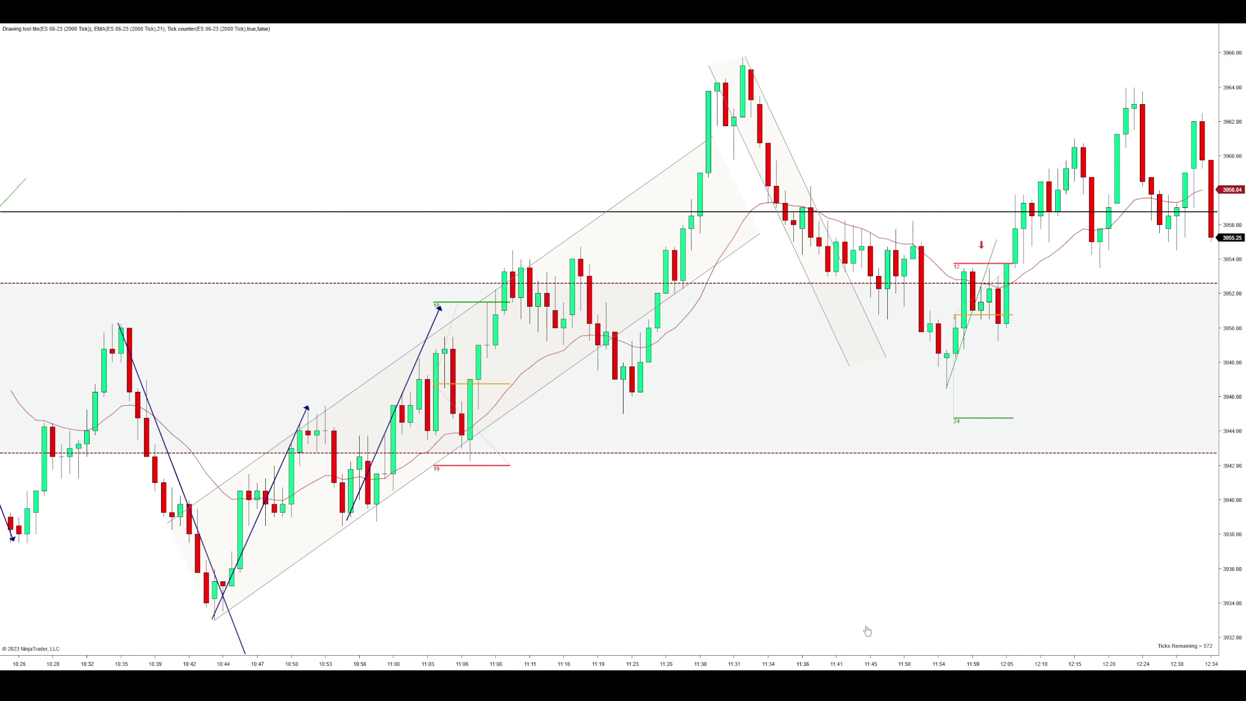
pyautogui.scroll(-3, 995, 566)
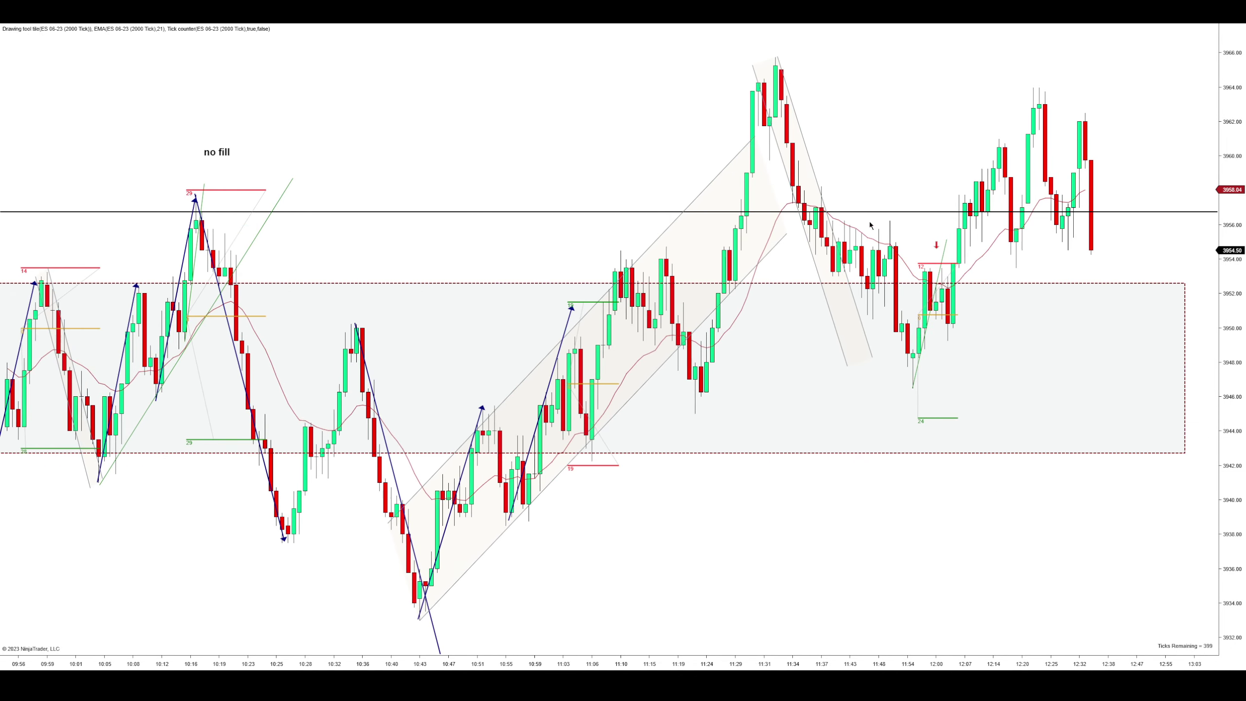
pyautogui.scroll(-2, 924, 633)
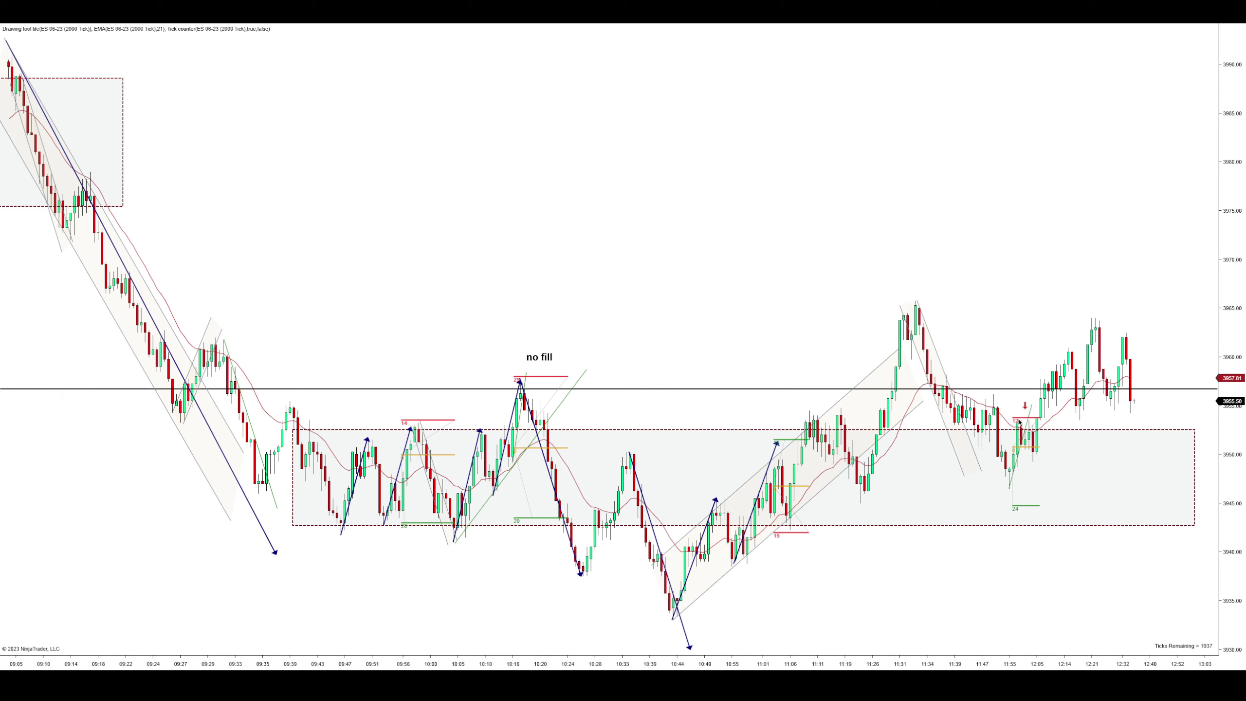
pyautogui.scroll(3, 883, 295)
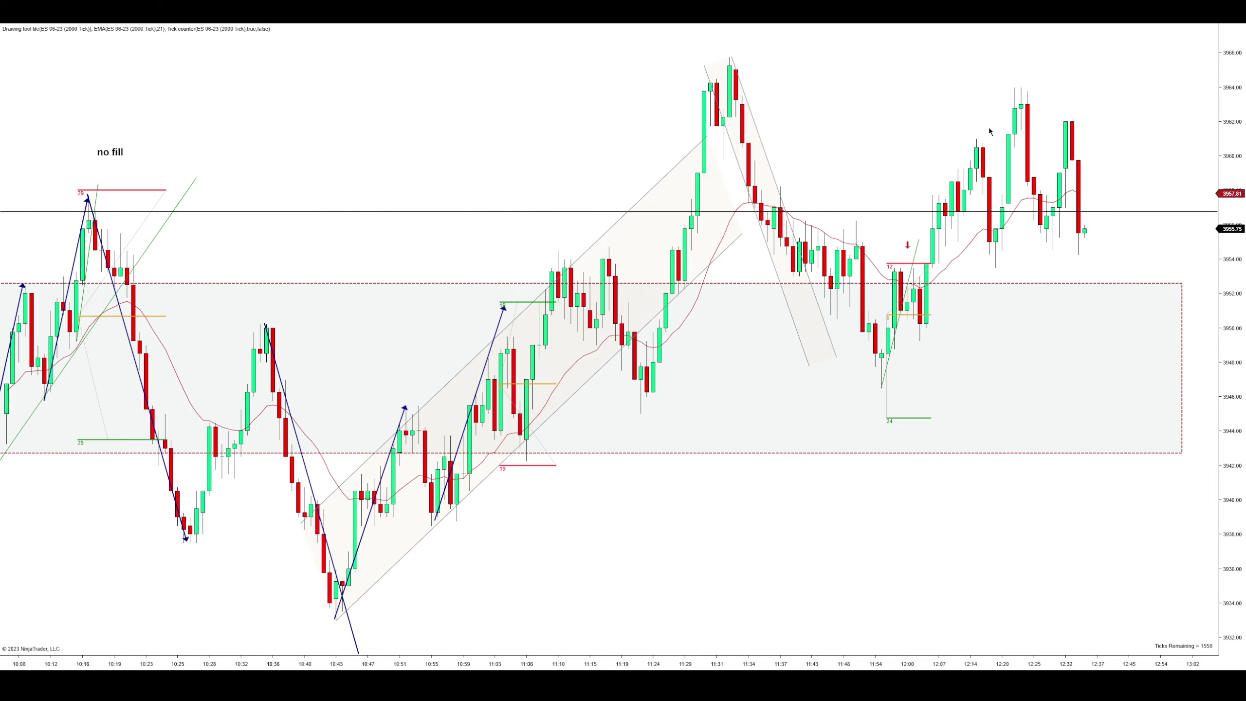
pyautogui.scroll(-5, 982, 622)
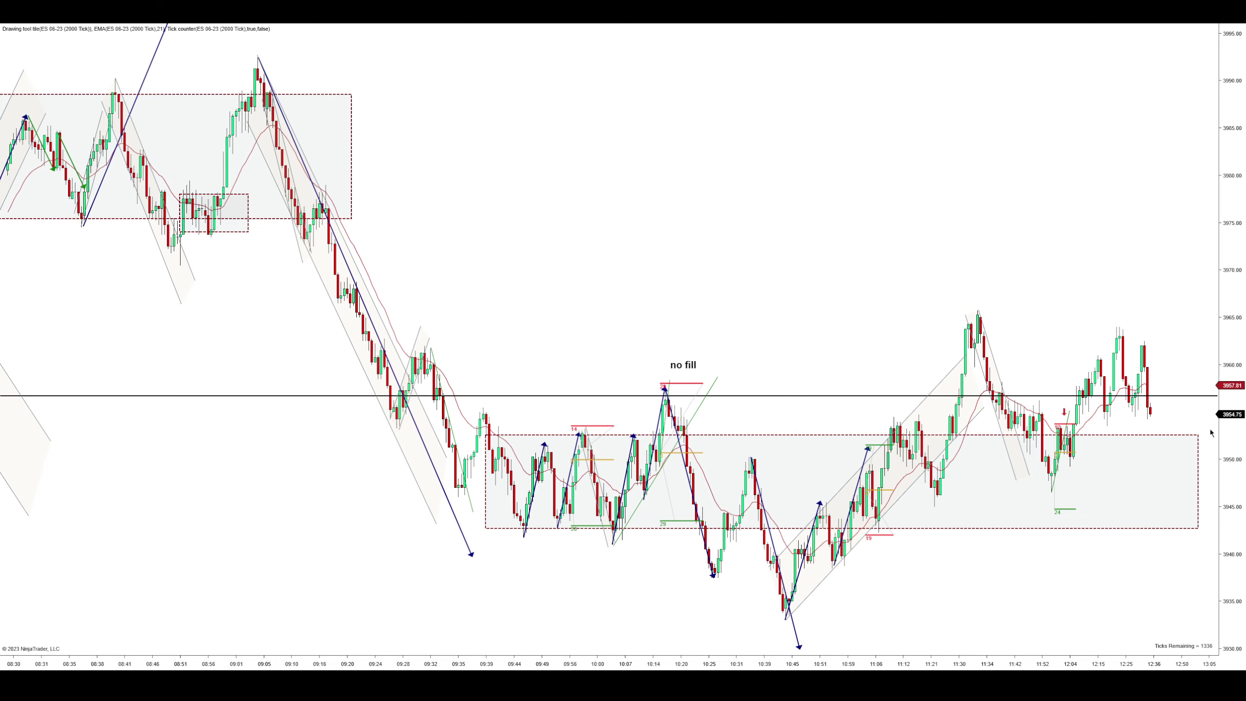
pyautogui.scroll(-5, 989, 654)
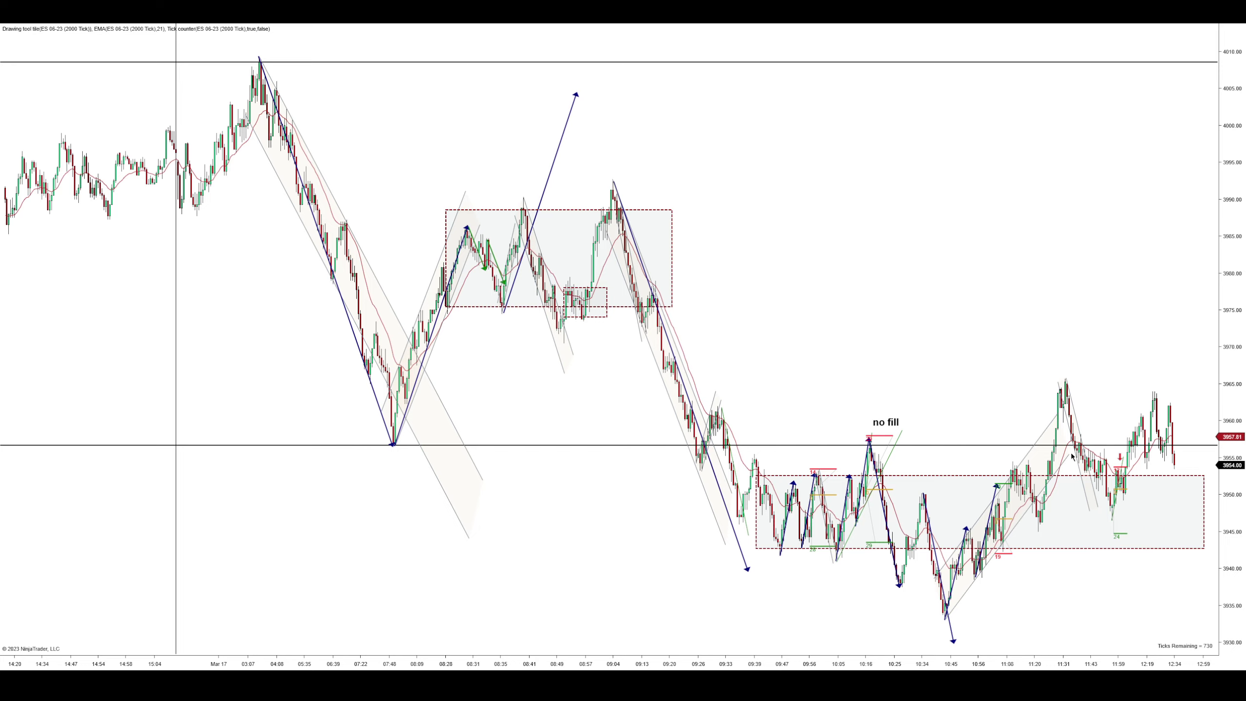
pyautogui.moveTo(1182, 669); pyautogui.dragTo(1080, 668)
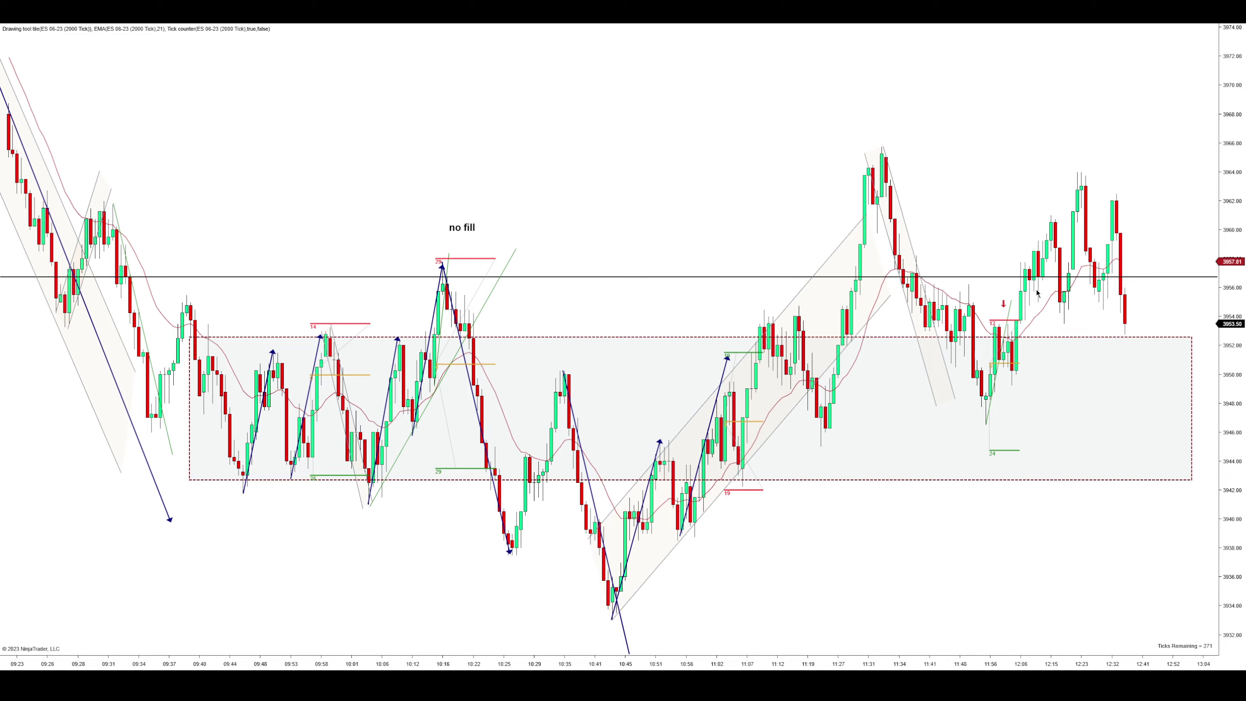
pyautogui.scroll(-5, 1002, 621)
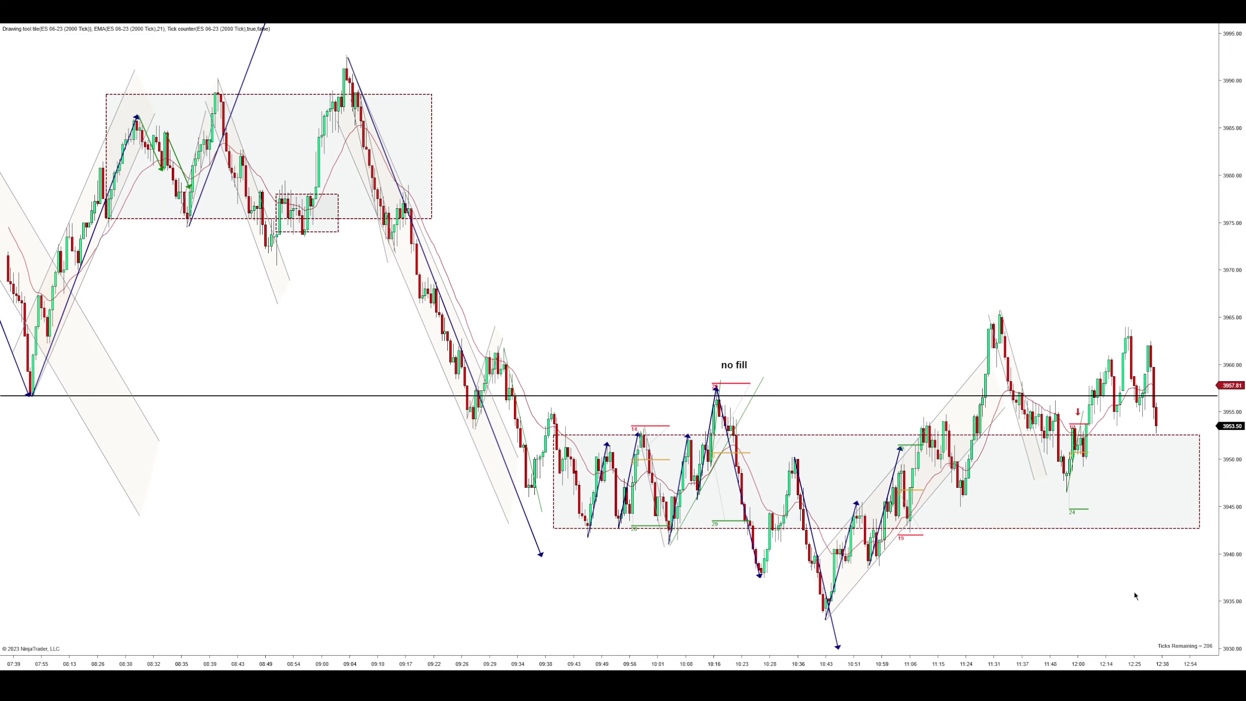
pyautogui.moveTo(1084, 480); pyautogui.dragTo(1138, 391)
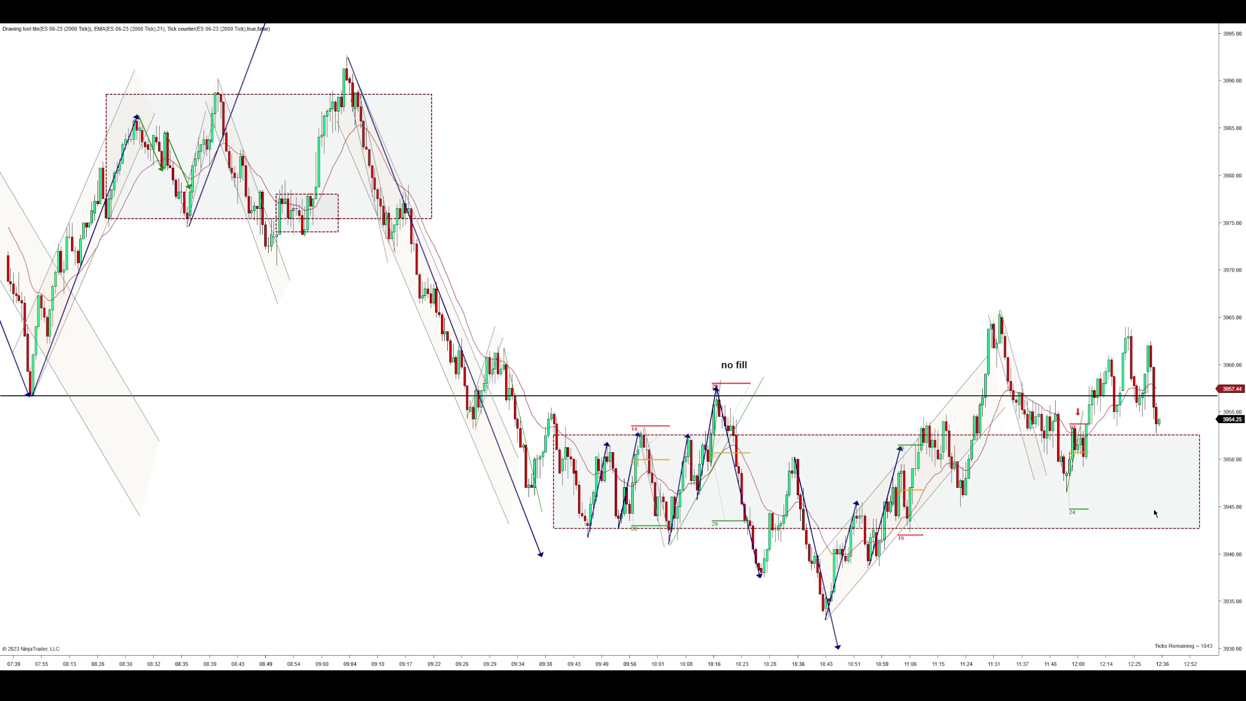
pyautogui.scroll(-3, 1153, 628)
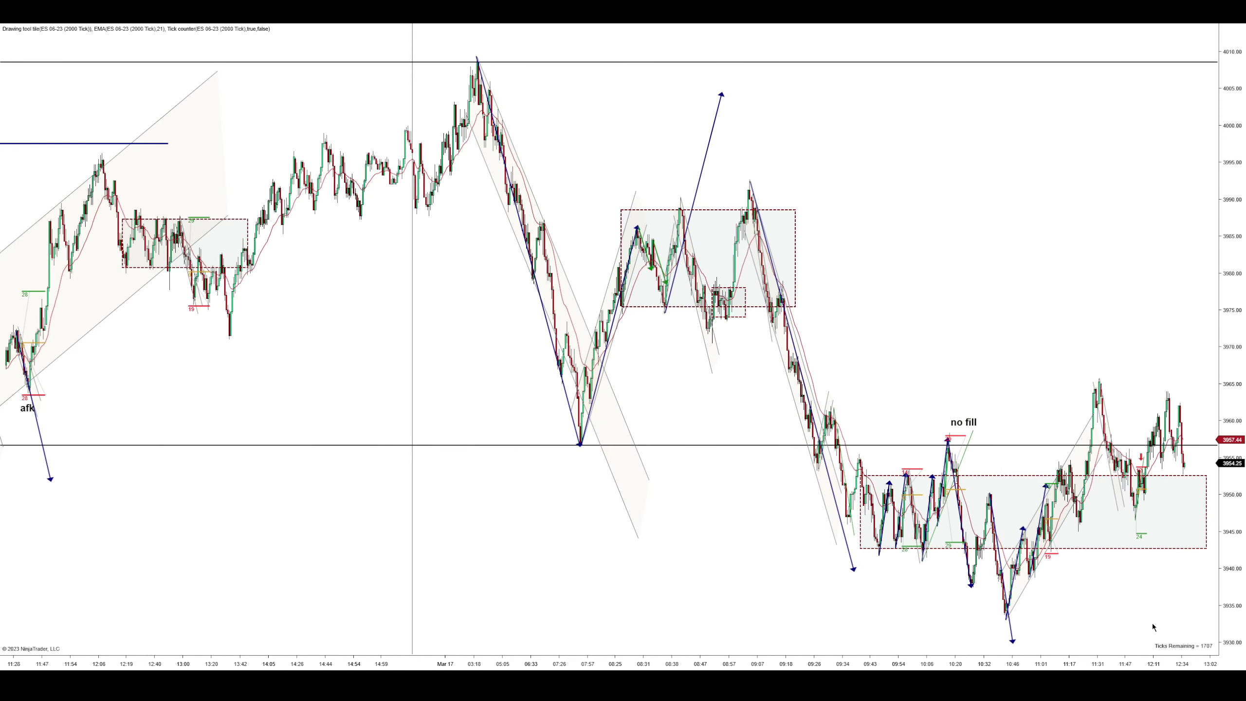
# Step: Draw a large descending channel from the 4010 peak with its lower edge through the 07:57 low
pyautogui.moveTo(210, 302); pyautogui.dragTo(67, 302)
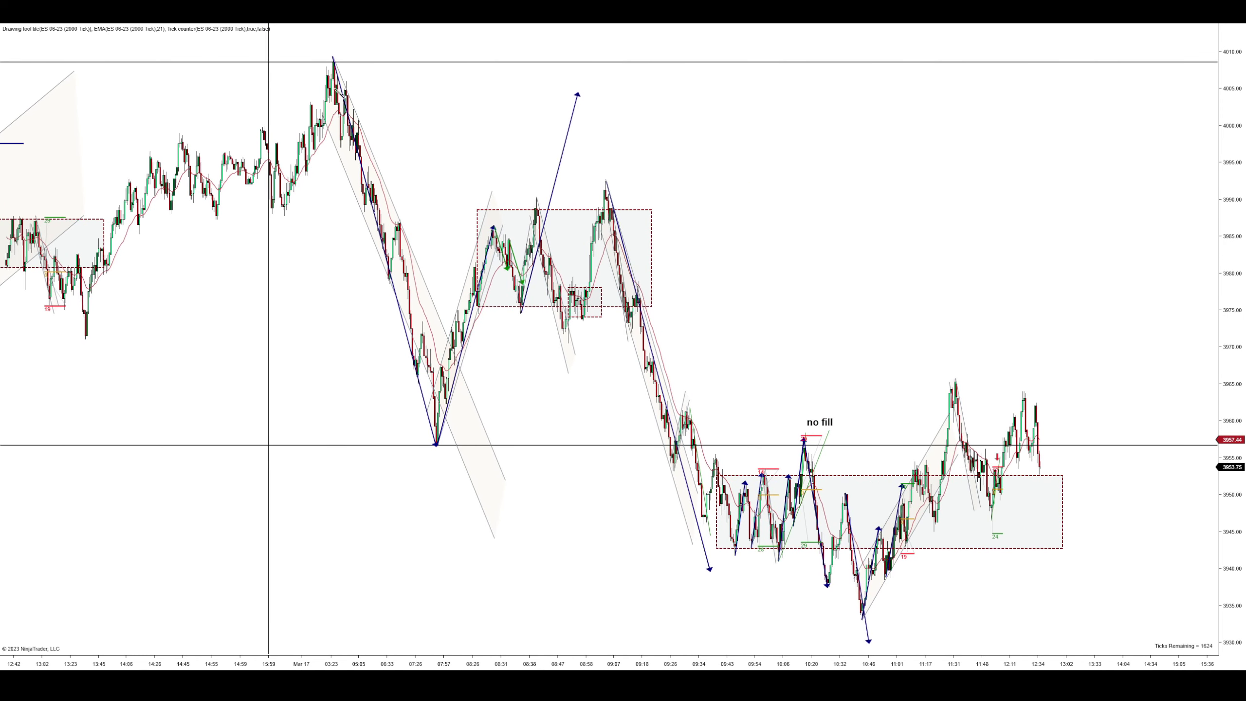
pyautogui.click(333, 58)
pyautogui.click(1101, 423)
pyautogui.click(1199, 479)
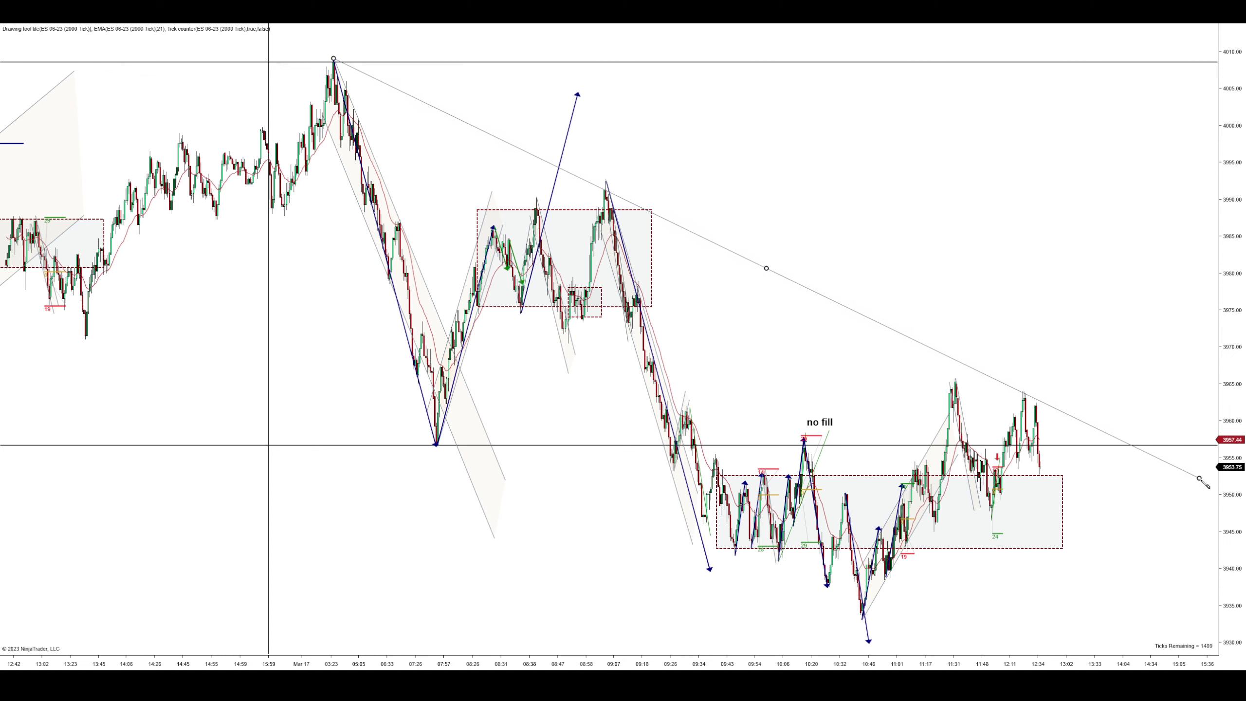
pyautogui.click(232, 349)
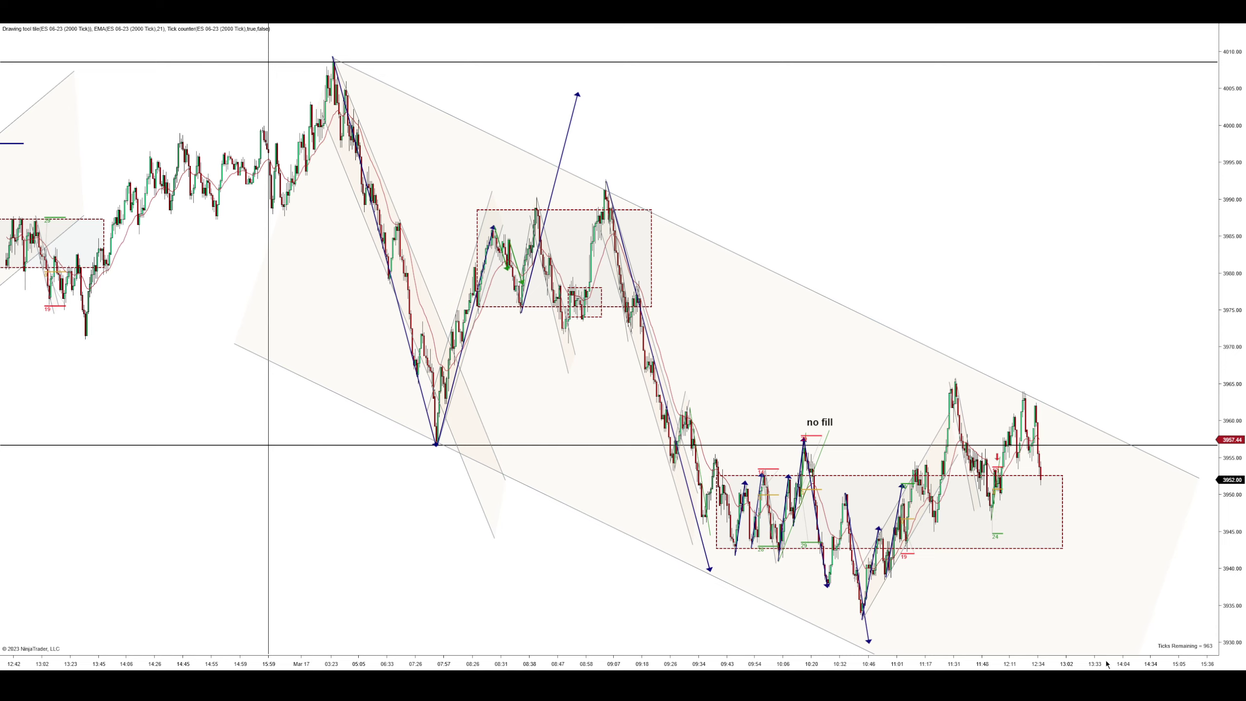
pyautogui.moveTo(1082, 666); pyautogui.dragTo(1017, 637)
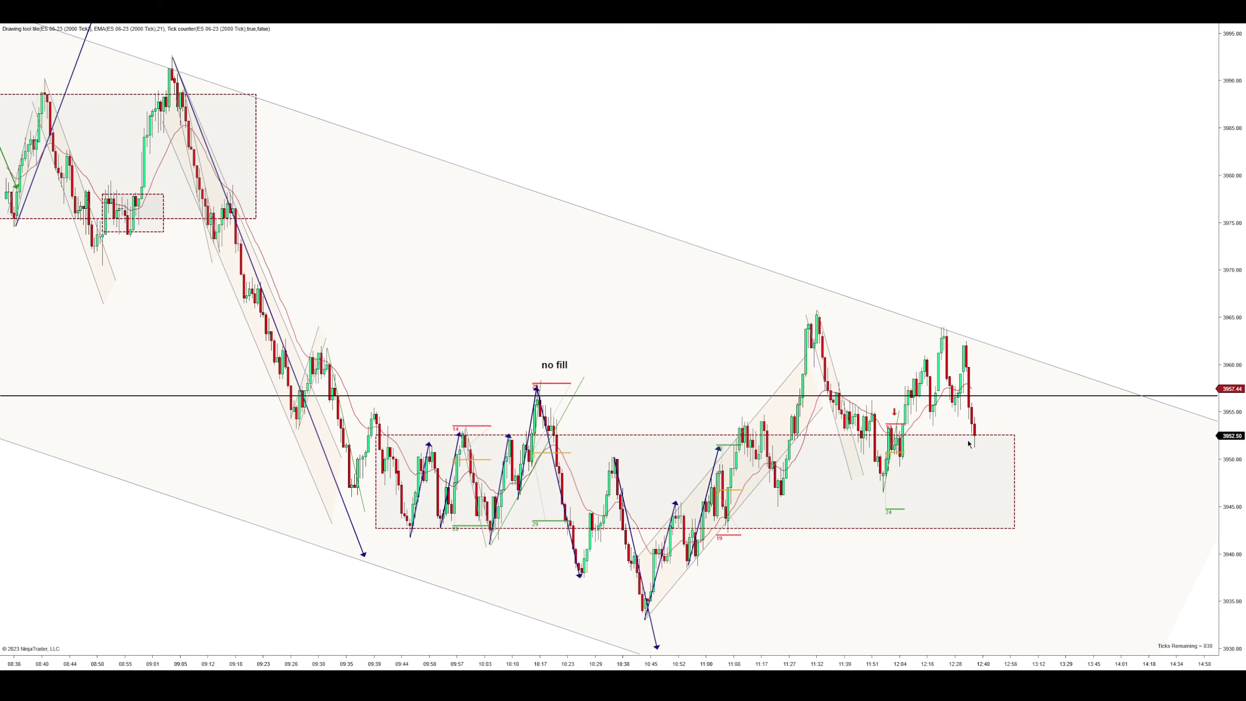